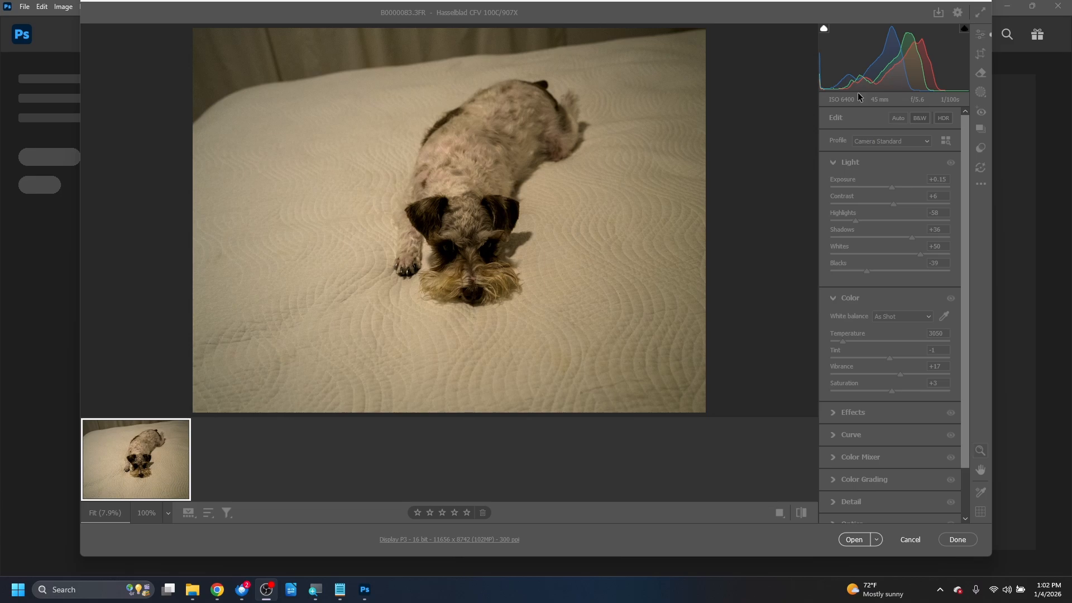
Step: Turn off the automatic tone and colour adjustments for the raw dog photo and open it as a document
click(896, 119)
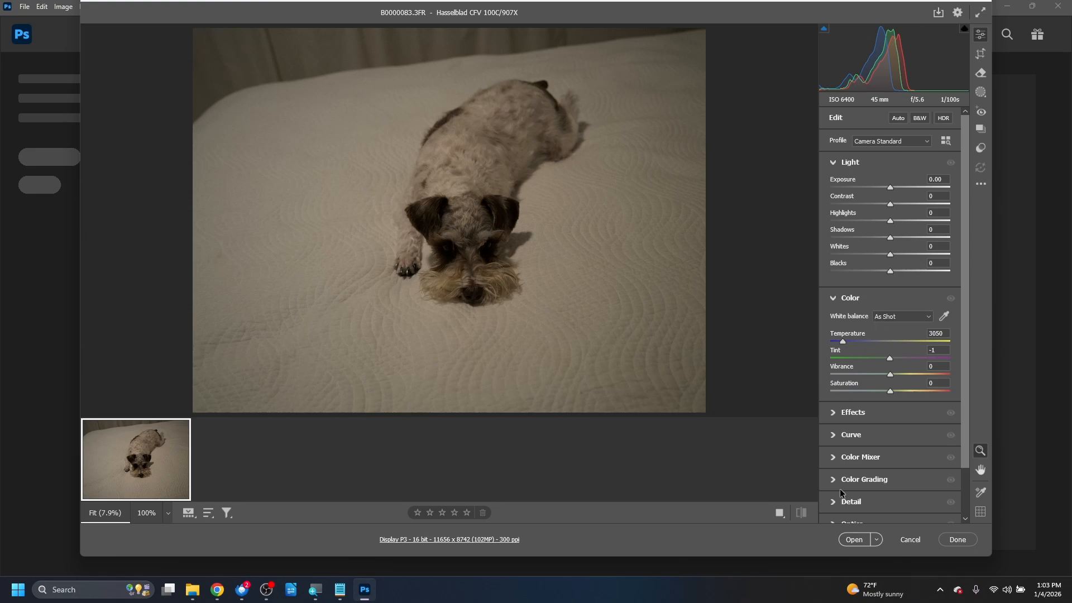
click(853, 542)
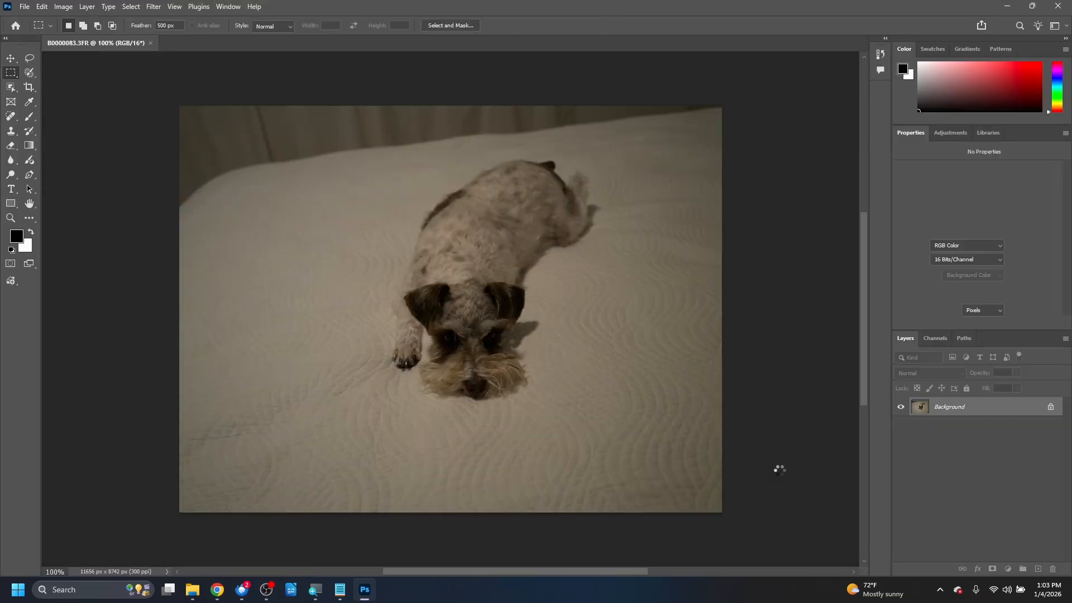
key(super)
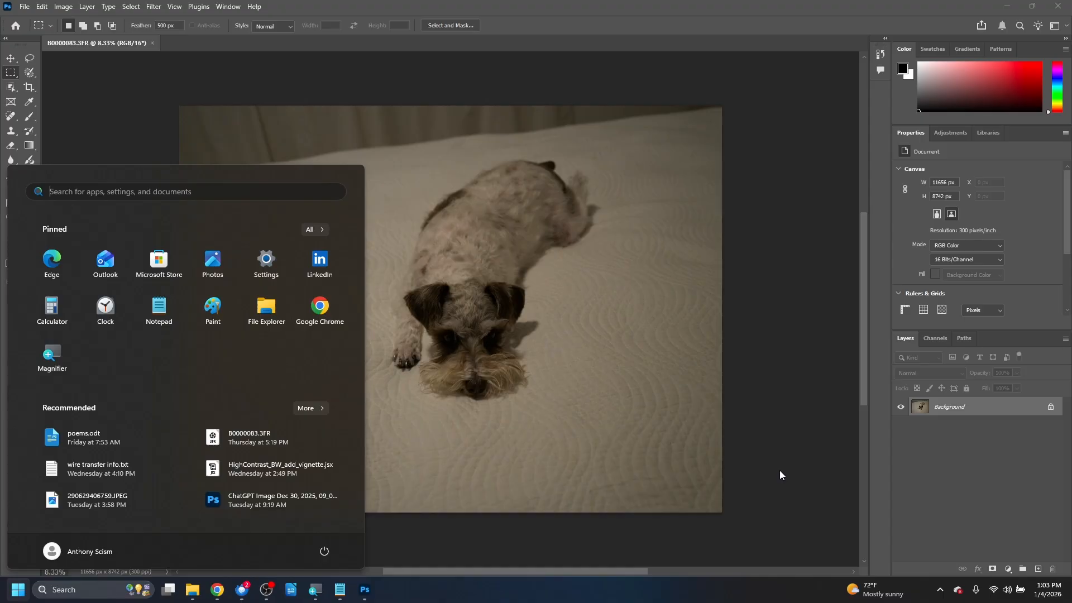
key(super)
key(super)
key(super)
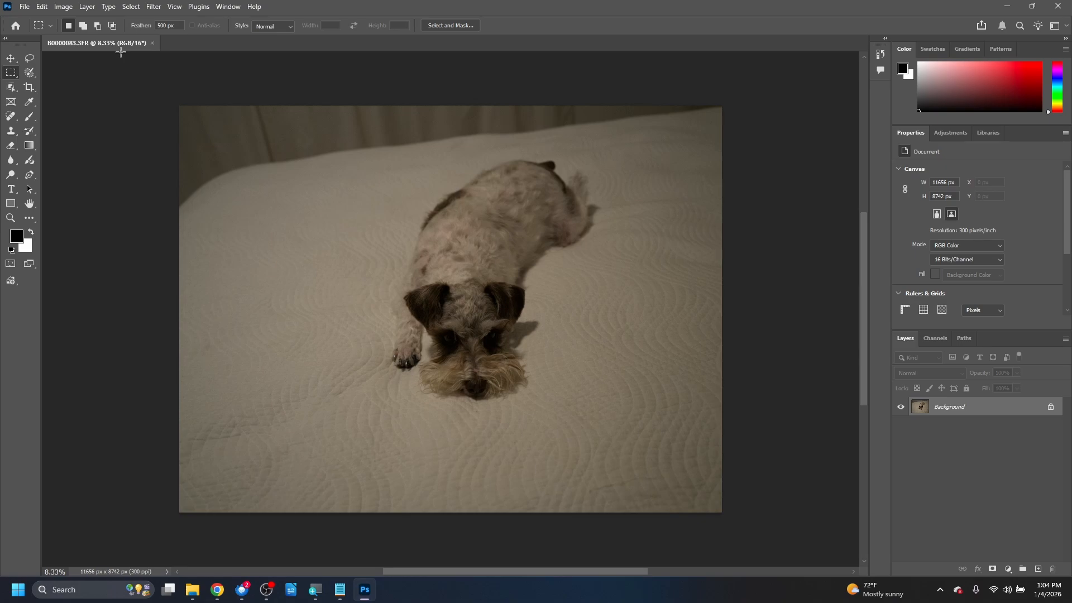
Step: Straighten the photo with the Crop tool, rotating it clockwise until the bed's back edge is roughly level, and apply the crop
click(30, 88)
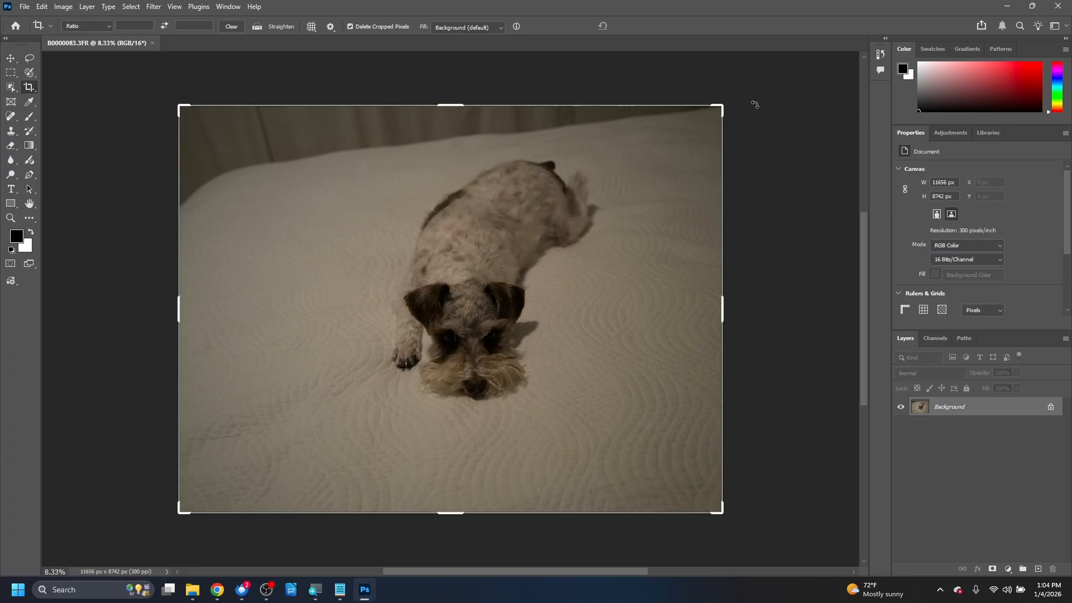
drag(741, 97, 748, 143)
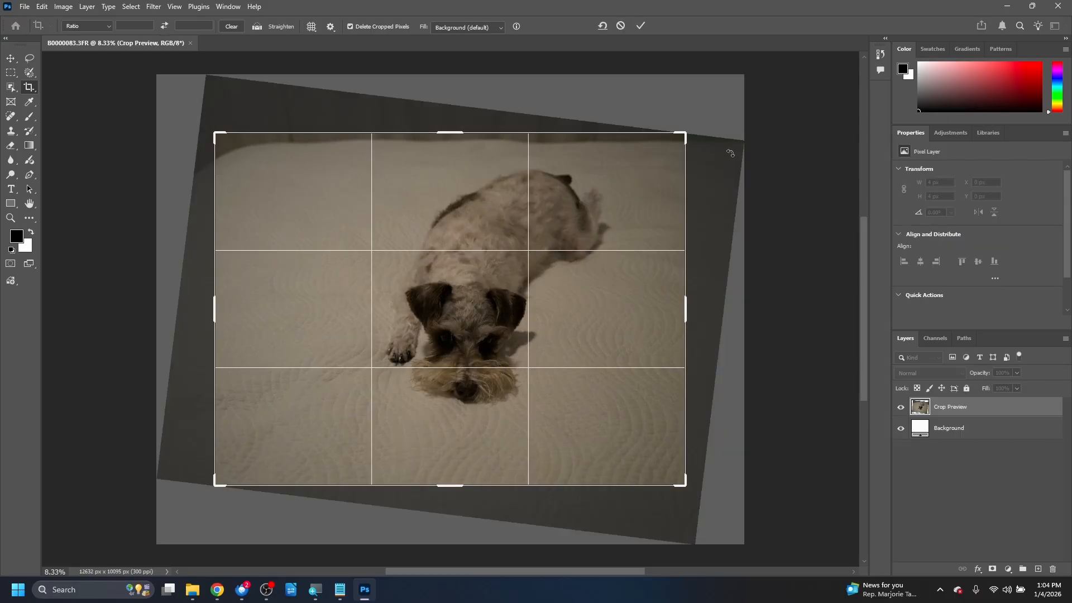
drag(701, 136, 699, 135)
drag(699, 134, 699, 134)
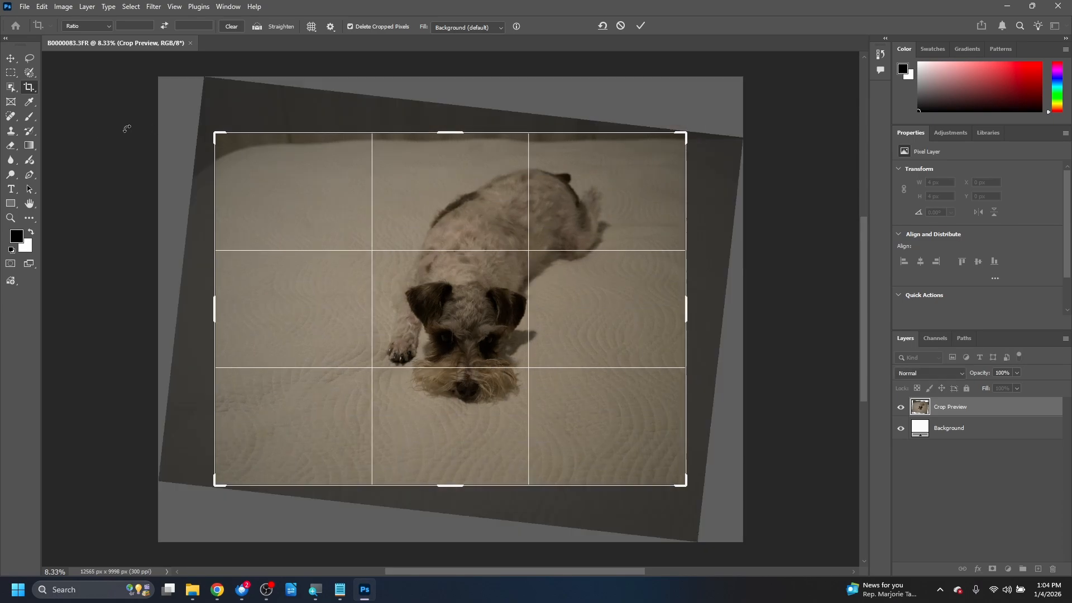
drag(713, 138, 704, 141)
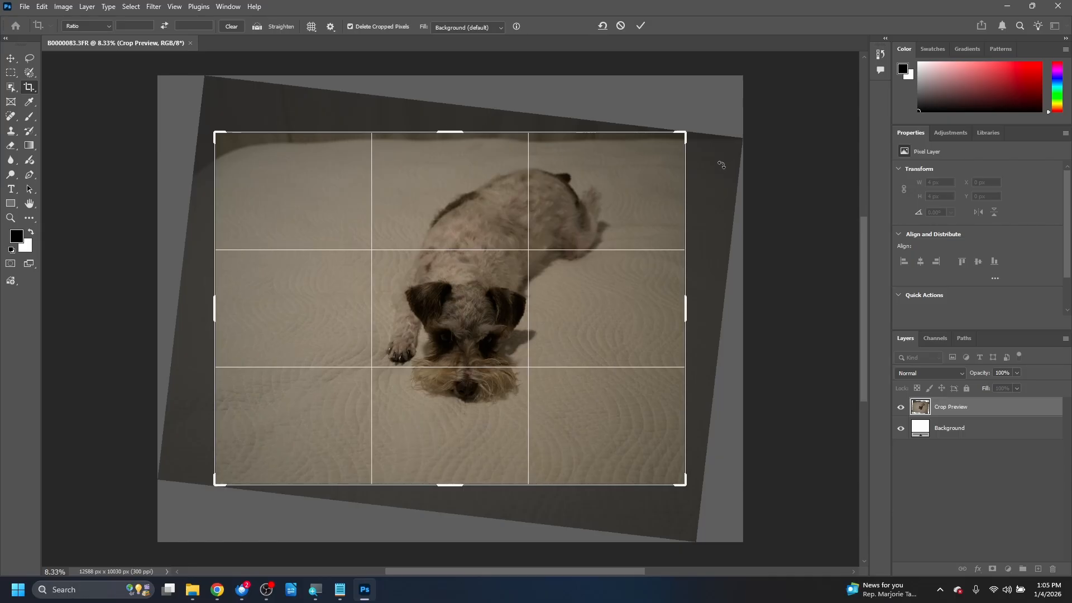
key(Return)
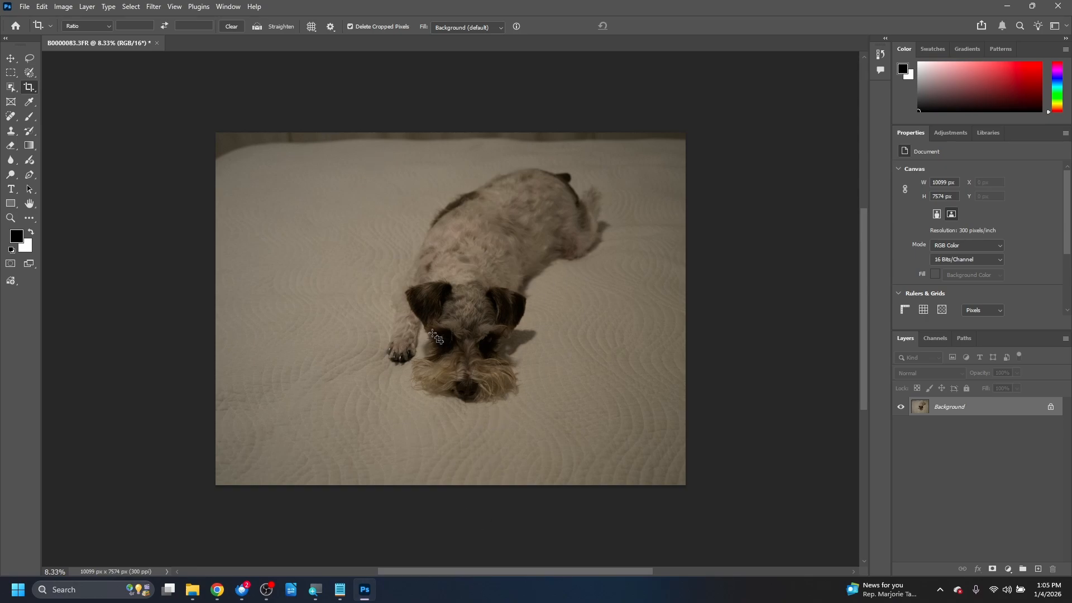
Step: Crop the photo tightly around the dog to about 5563 × 5080 px, cutting away most of the surrounding bedspread
click(590, 383)
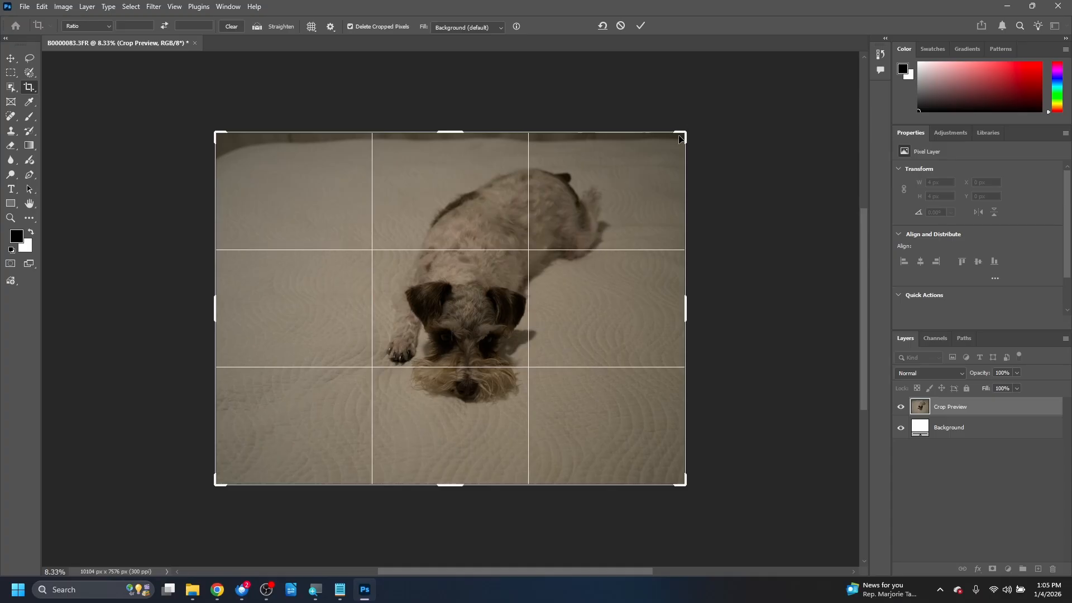
drag(685, 132, 670, 146)
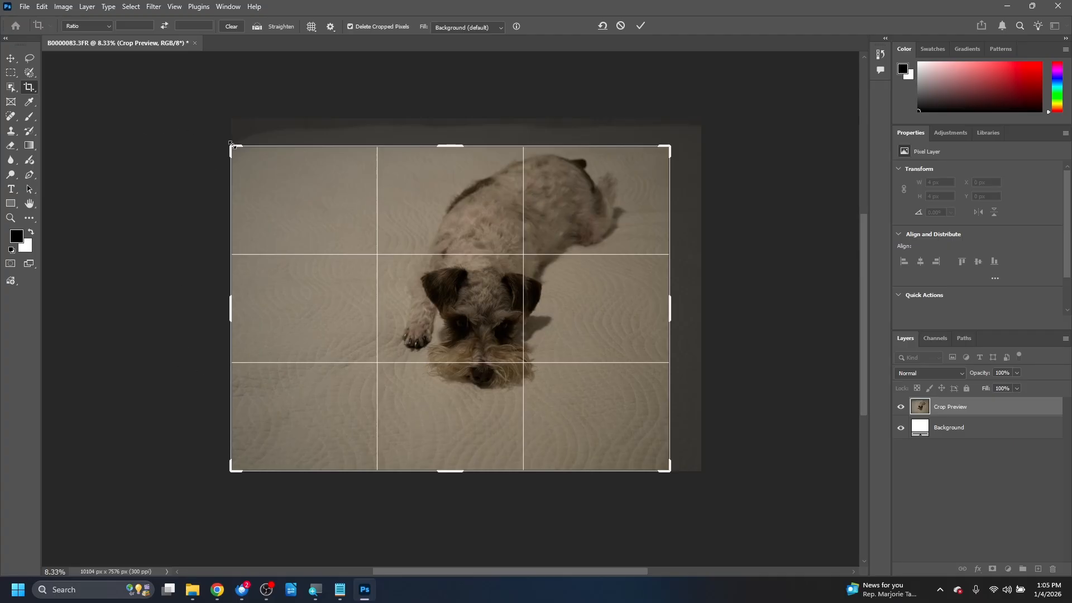
drag(231, 147, 261, 171)
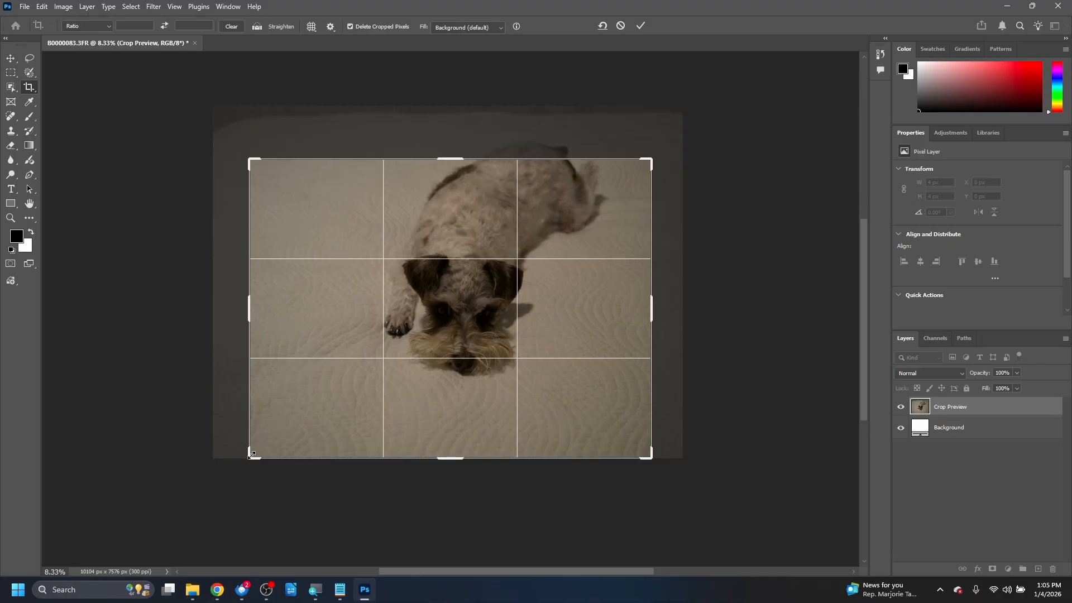
drag(252, 453, 303, 430)
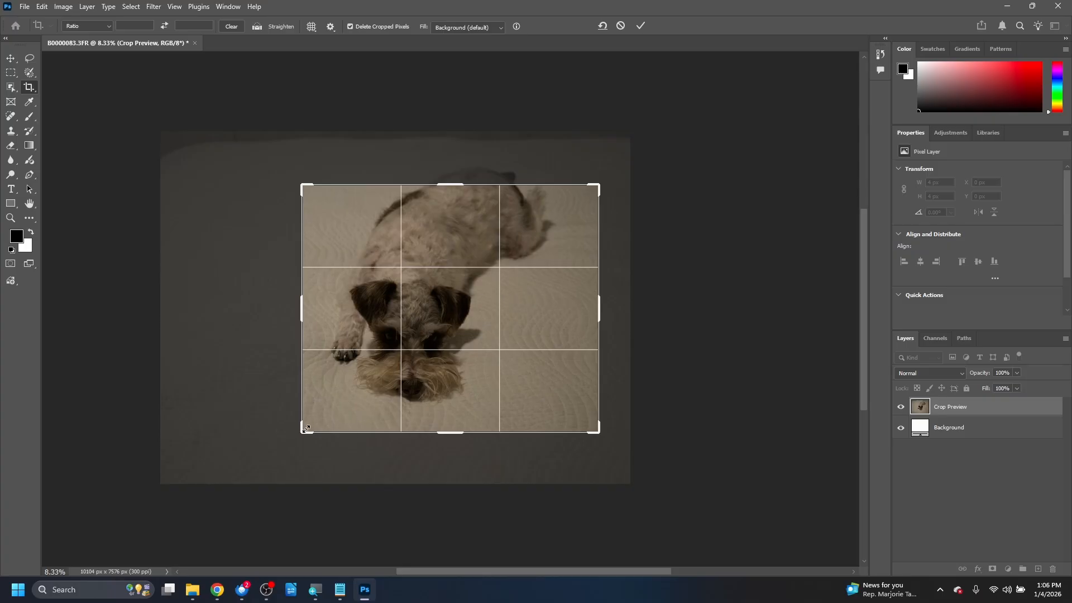
mouse_move(305, 428)
mouse_down()
mouse_move(322, 428)
mouse_move(307, 427)
mouse_up()
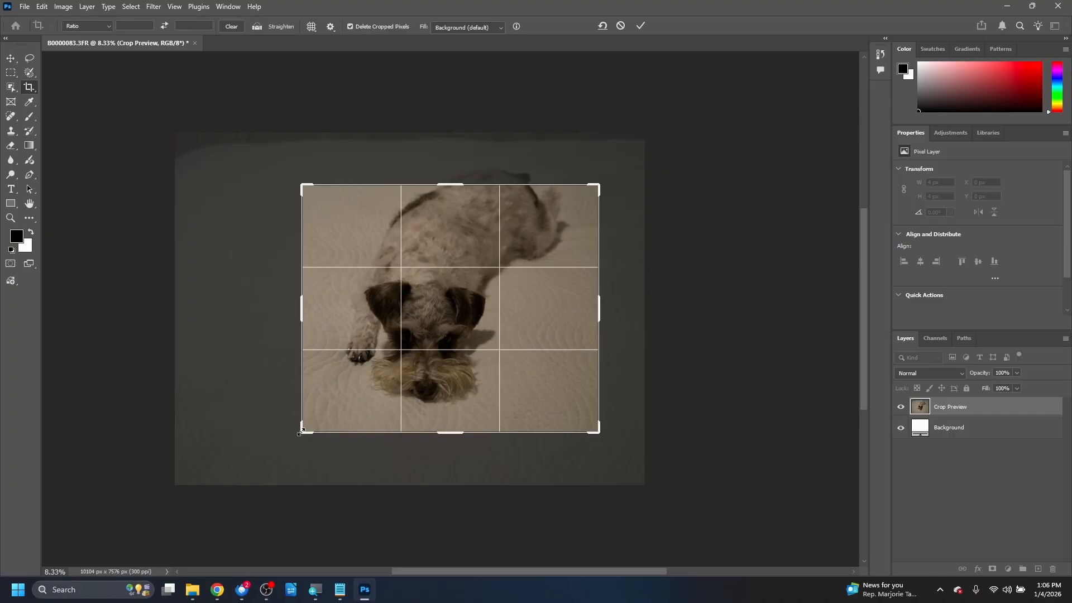
drag(300, 433, 319, 425)
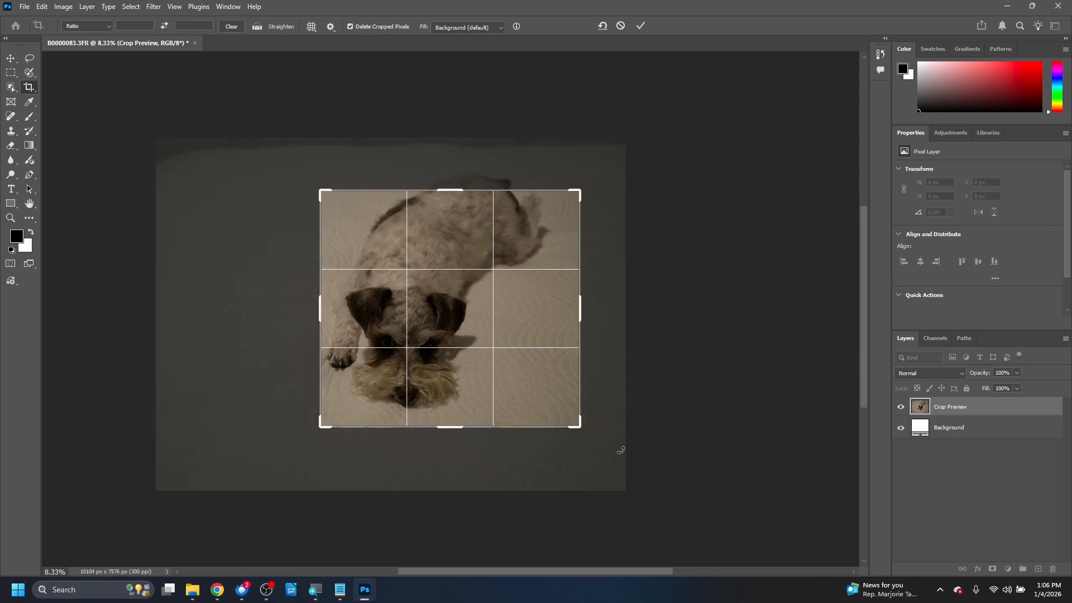
key(Return)
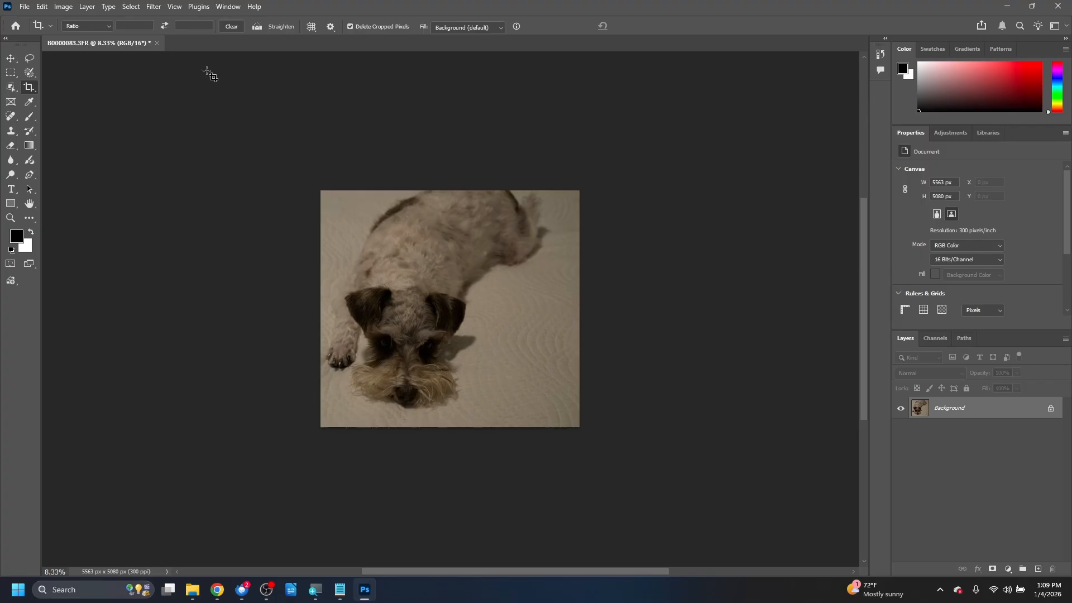
Step: Brighten the cropped photo with Levels by setting the RGB white input level to 161
click(73, 7)
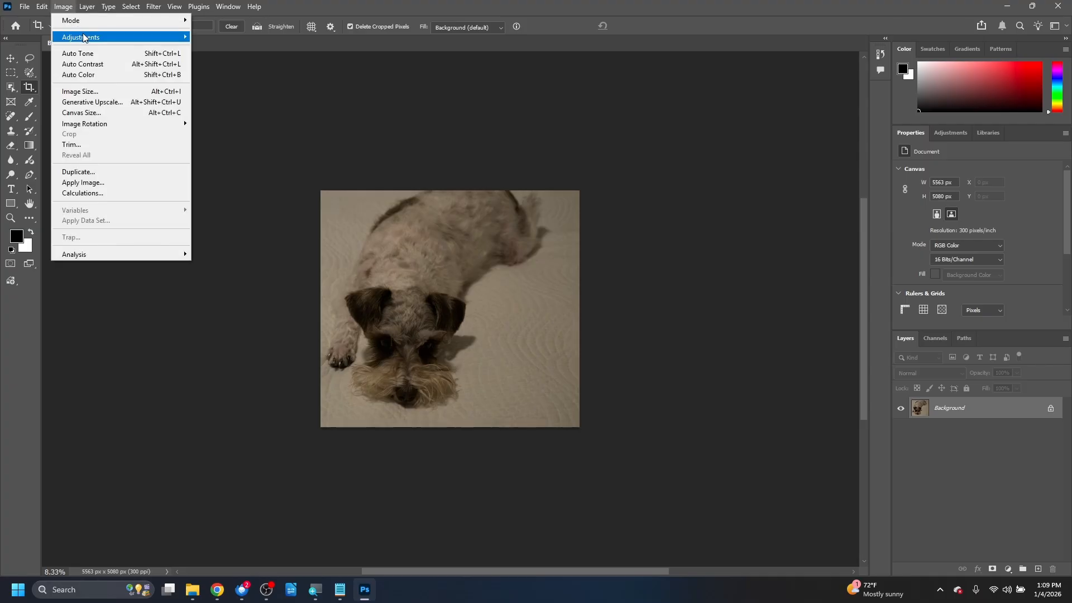
mouse_move(85, 38)
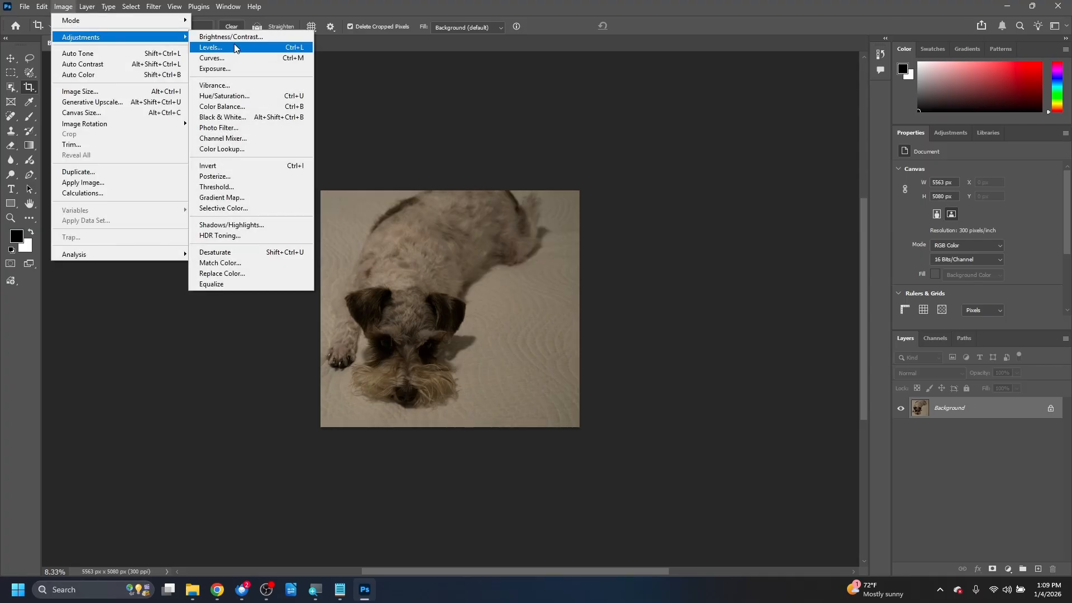
click(211, 50)
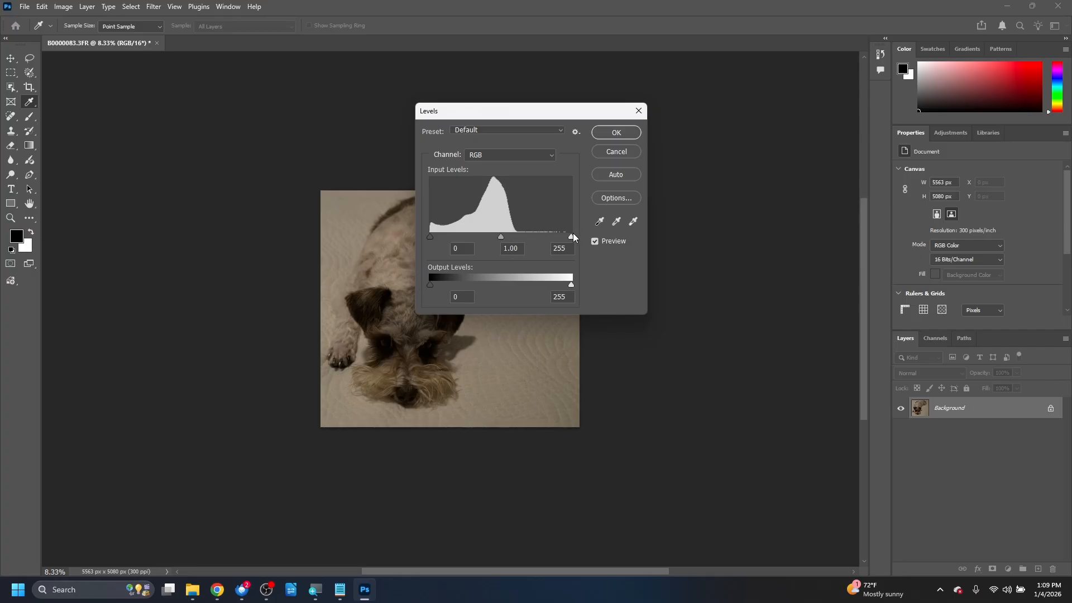
drag(571, 237, 519, 237)
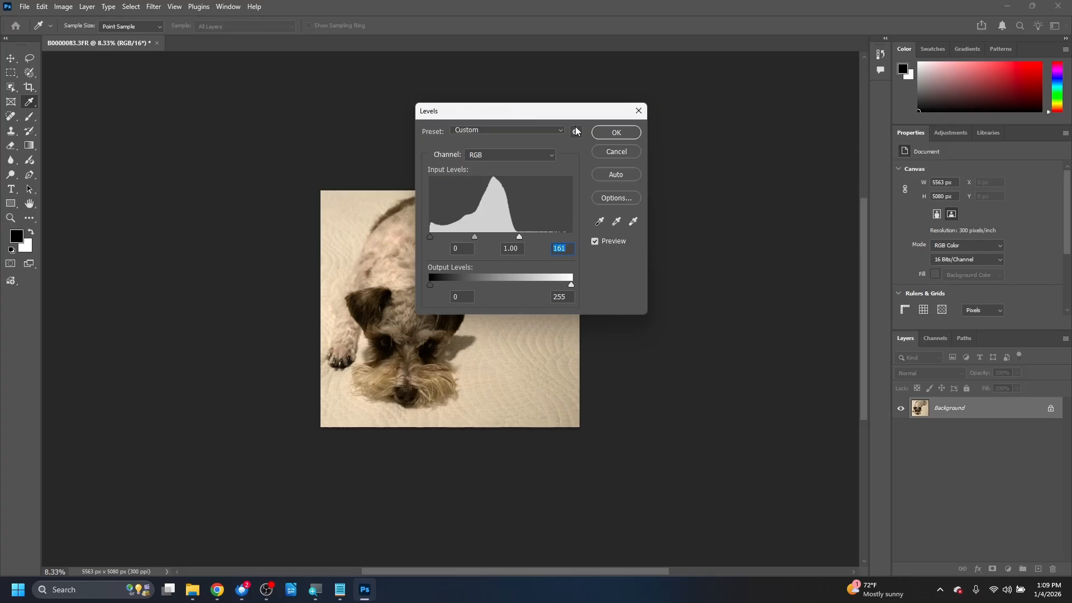
click(607, 134)
key(c)
right_click(608, 133)
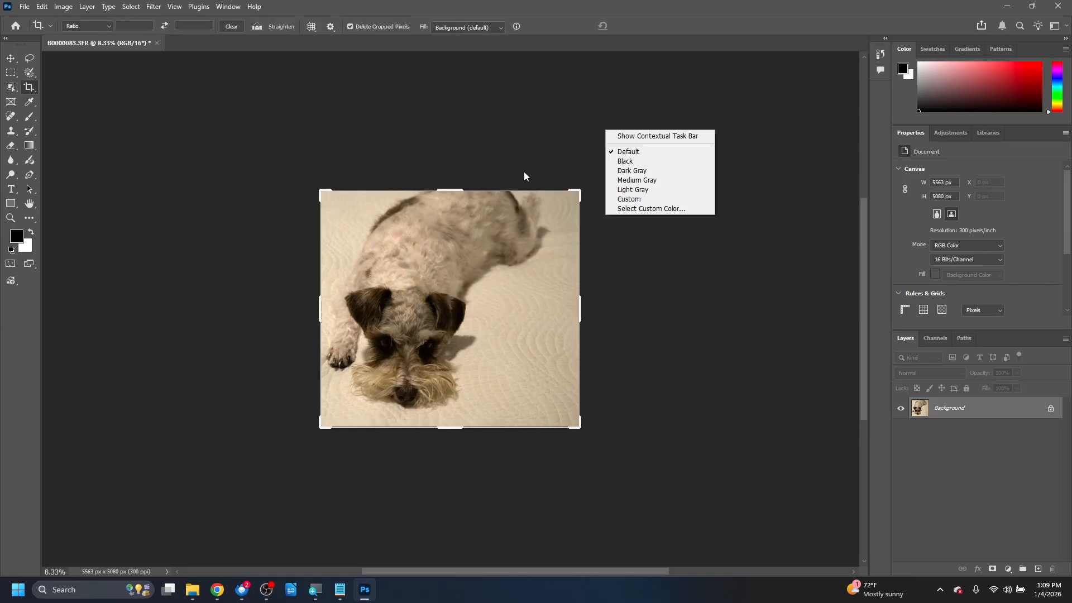
click(512, 120)
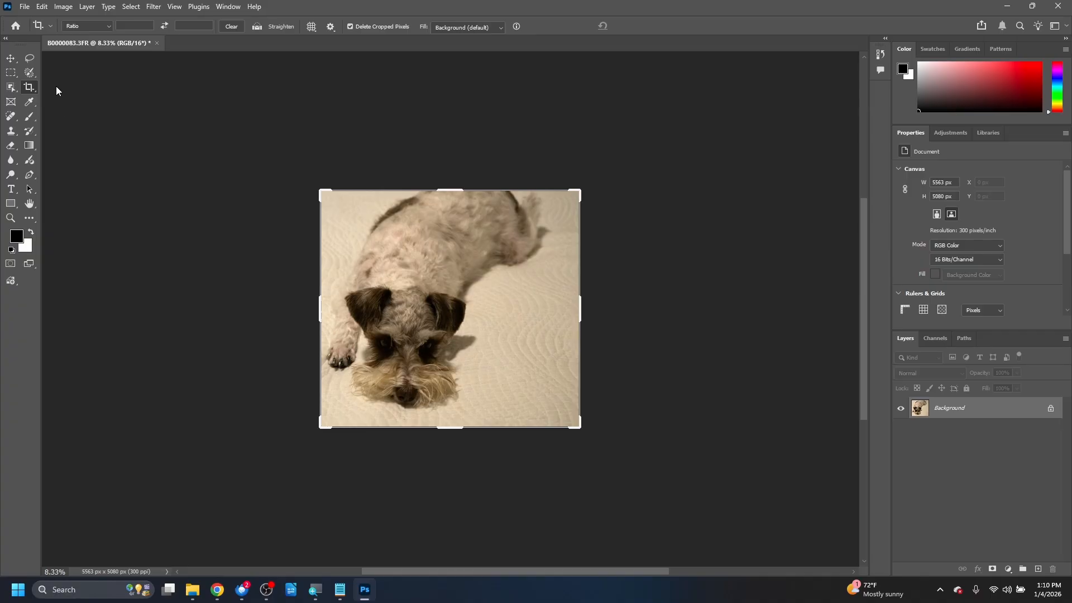
Step: Set up the Brush tool with a white foreground colour and a 3 px brush size
click(30, 118)
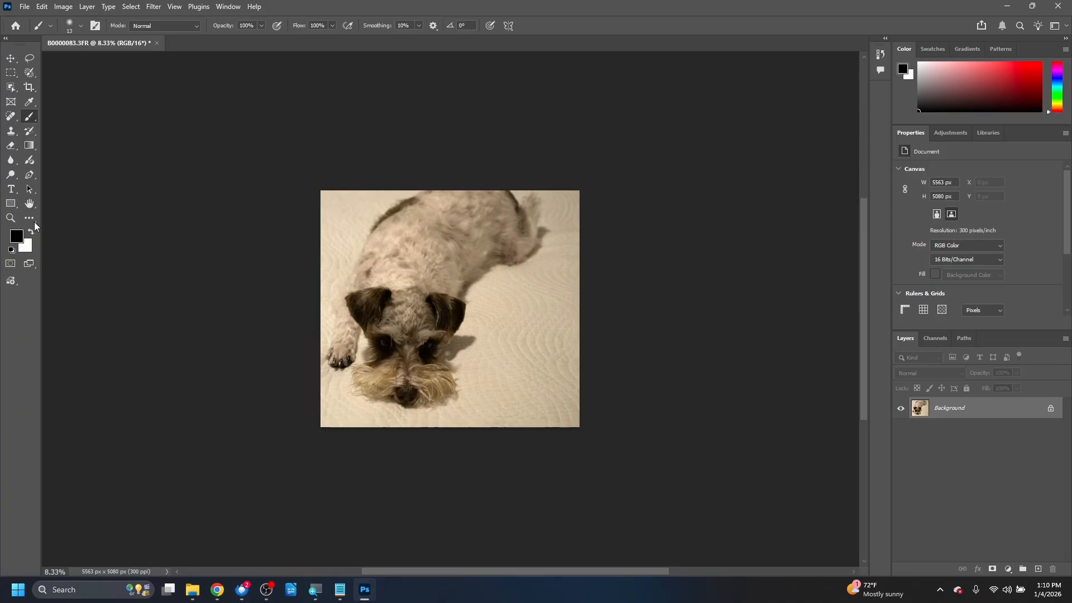
click(30, 230)
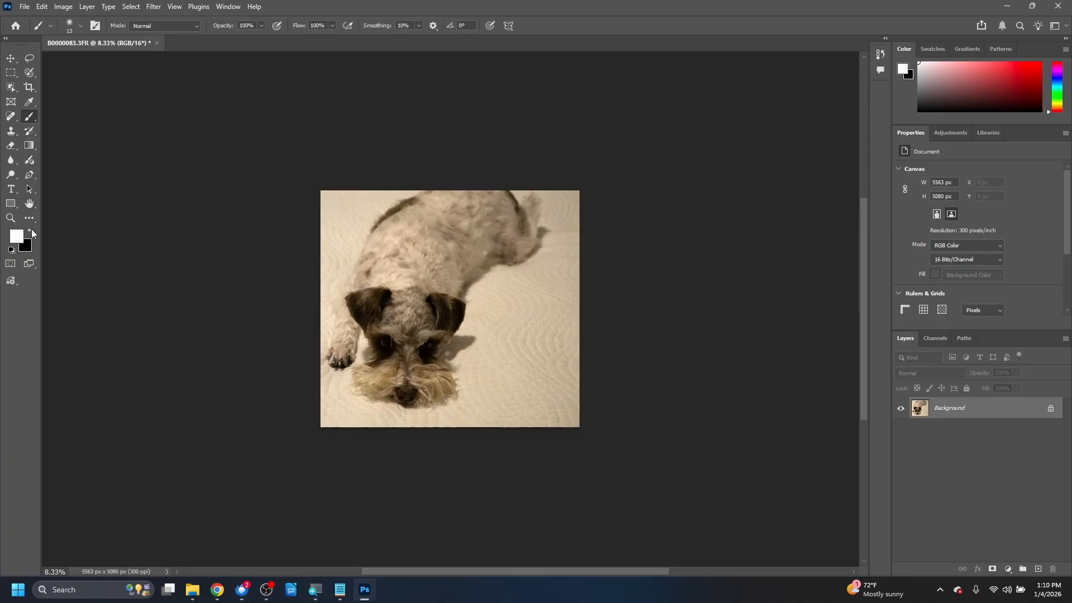
click(30, 131)
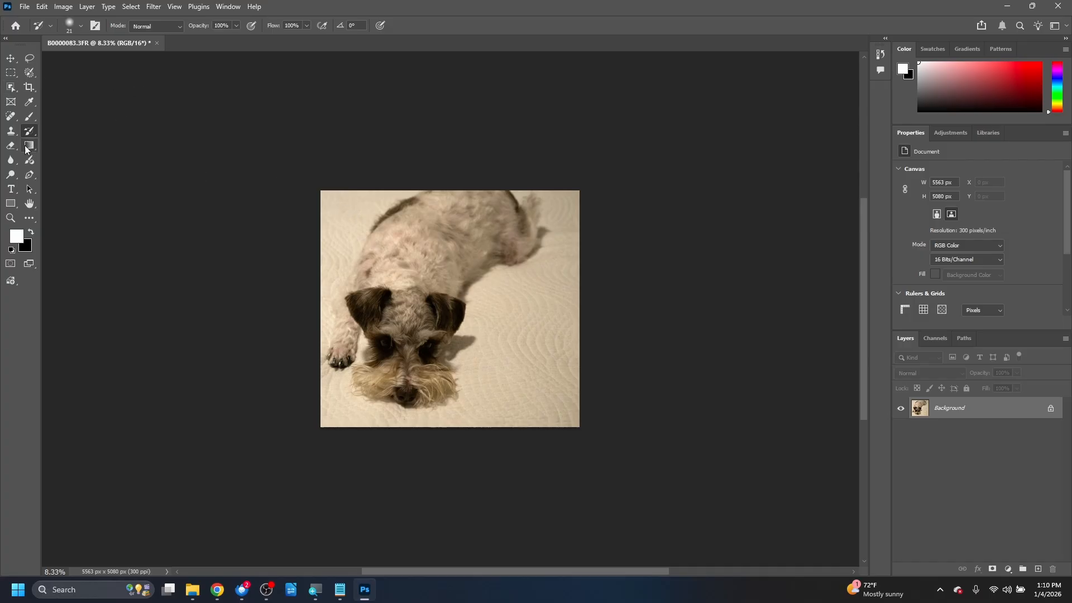
click(30, 120)
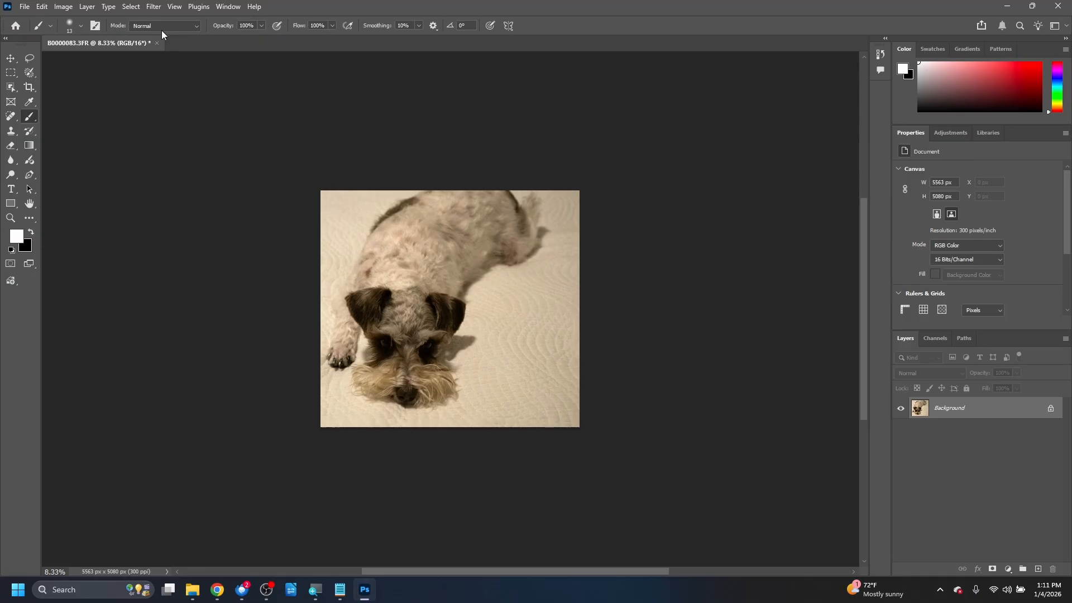
click(81, 26)
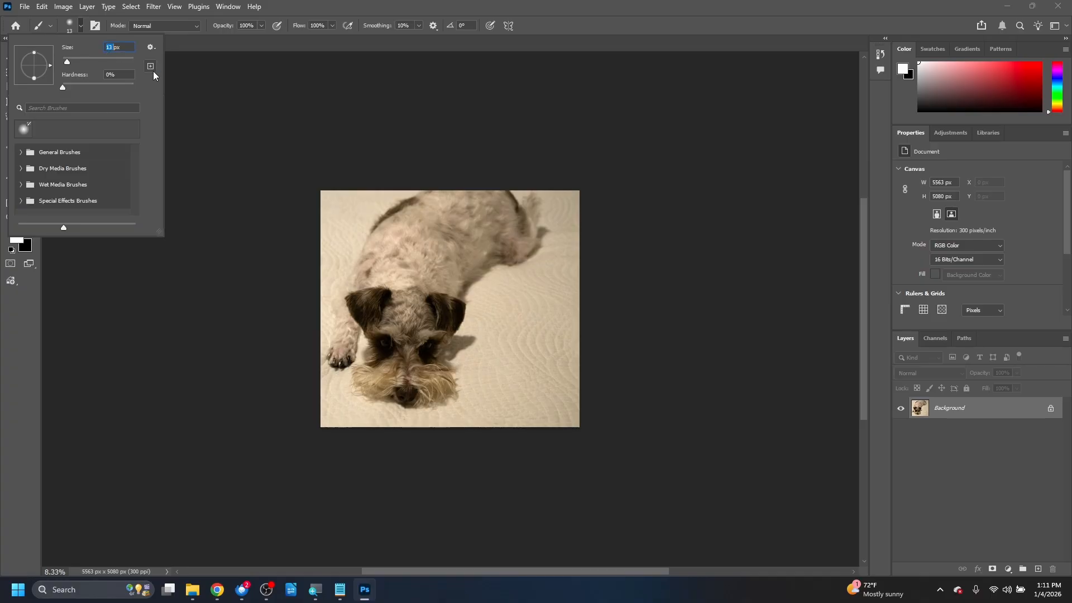
text(3)
click(427, 346)
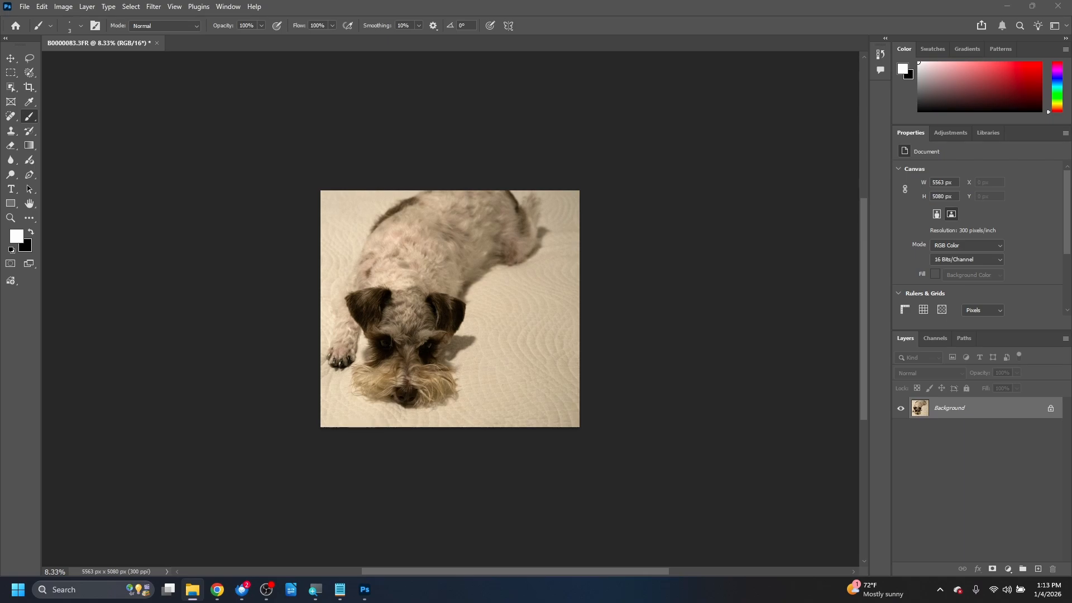
Step: Open the uncropped raw file B0000083.3FR again from Camera Raw as a second document
key(alt+Tab)
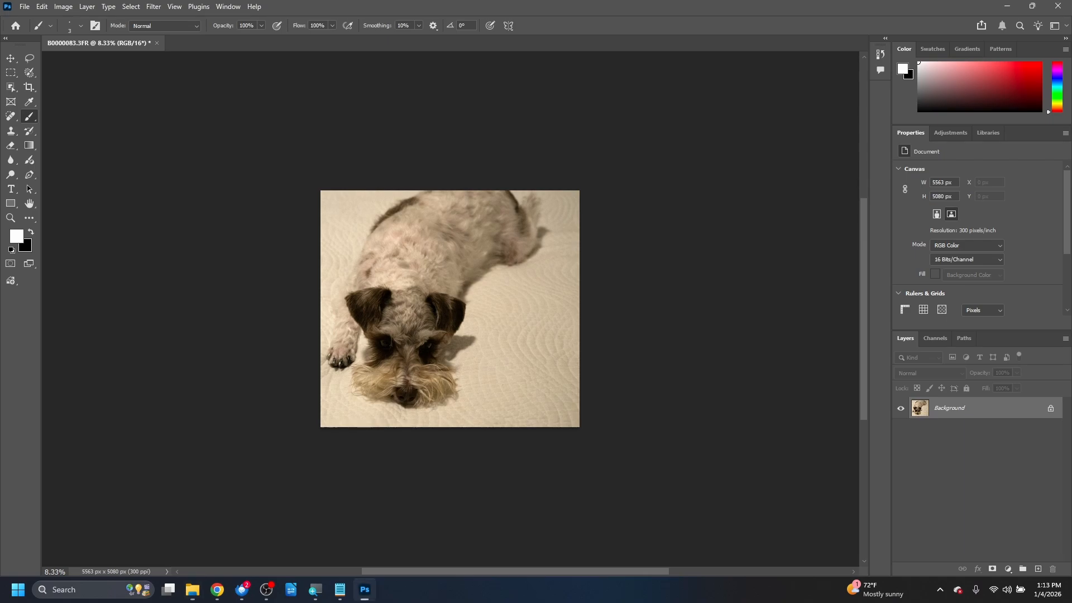
key(ctrl+shift+a)
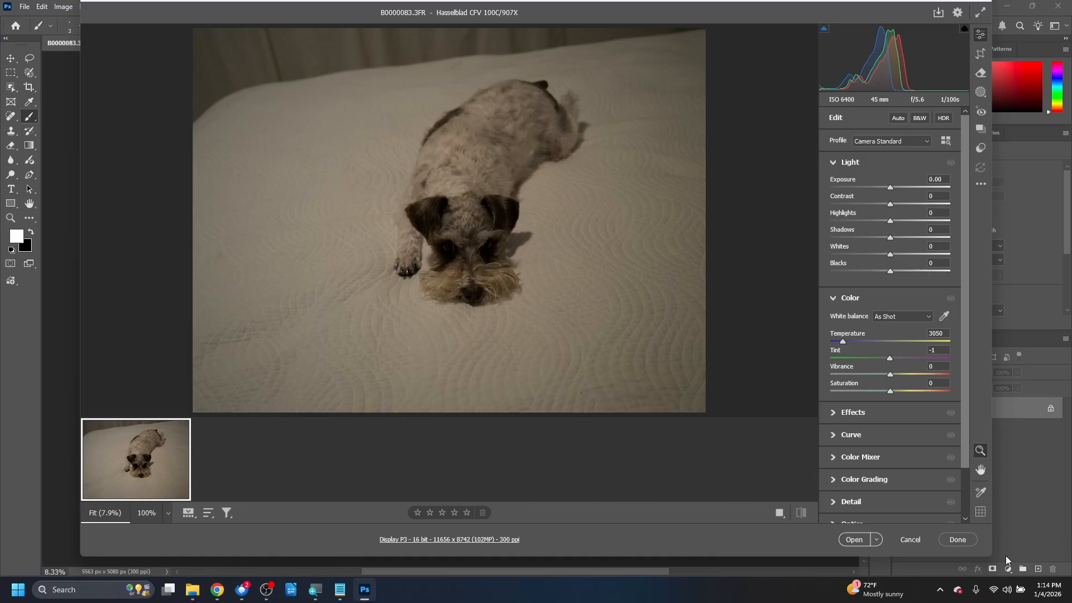
click(856, 539)
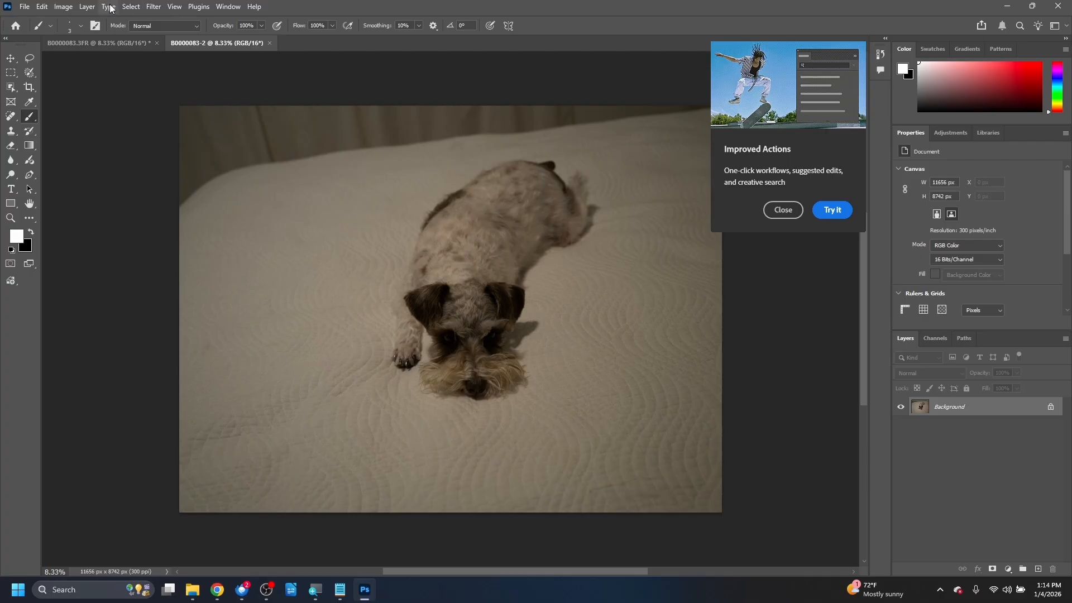
Step: Save the edited, cropped dog photo as B0000083.png in the working folder, in PNG format with the large file size option
click(108, 43)
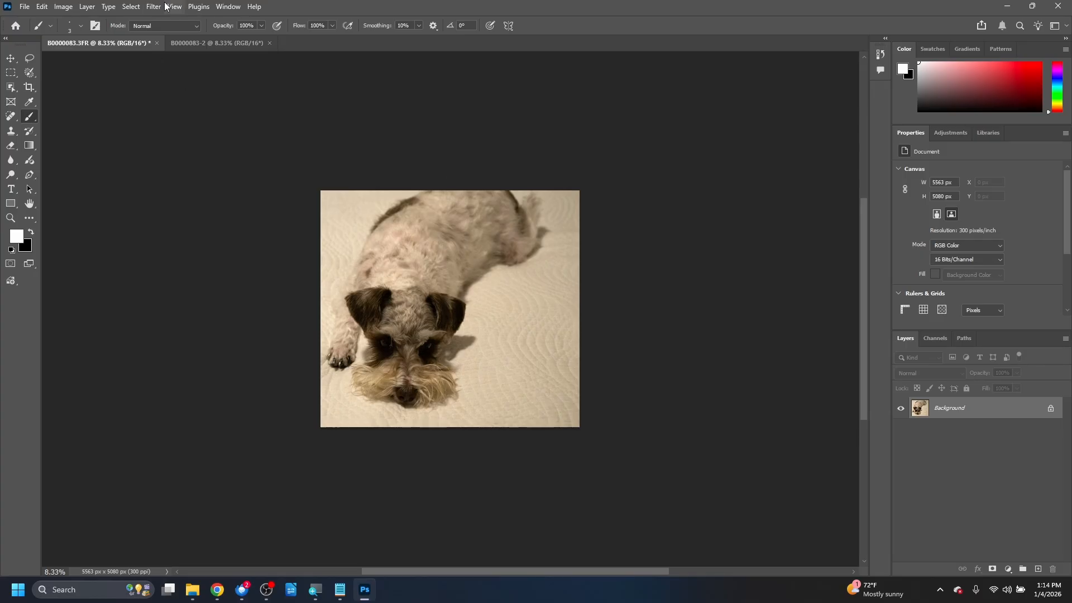
click(26, 7)
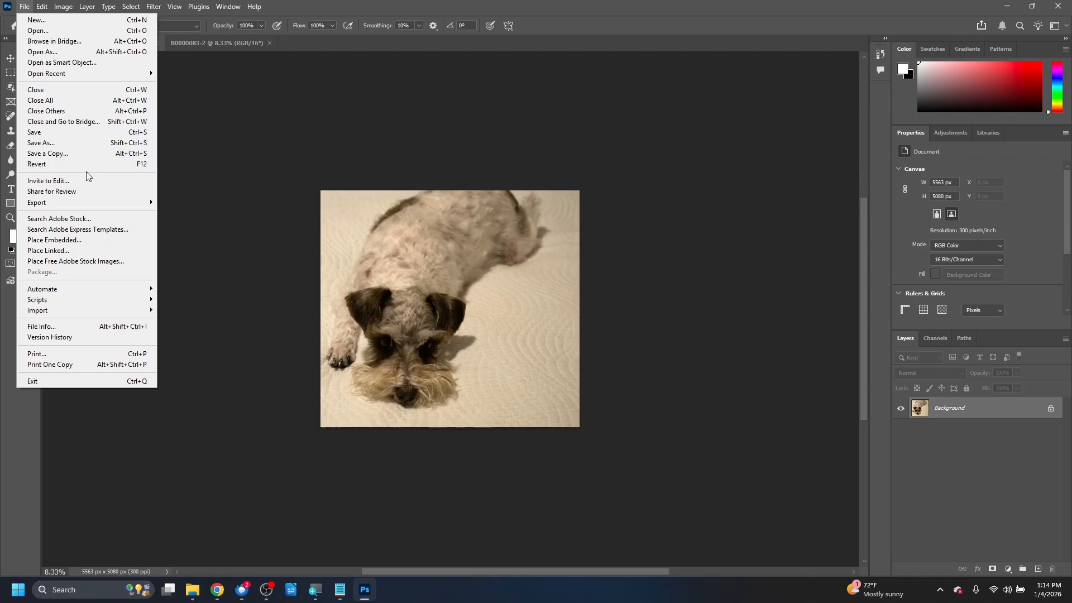
click(72, 144)
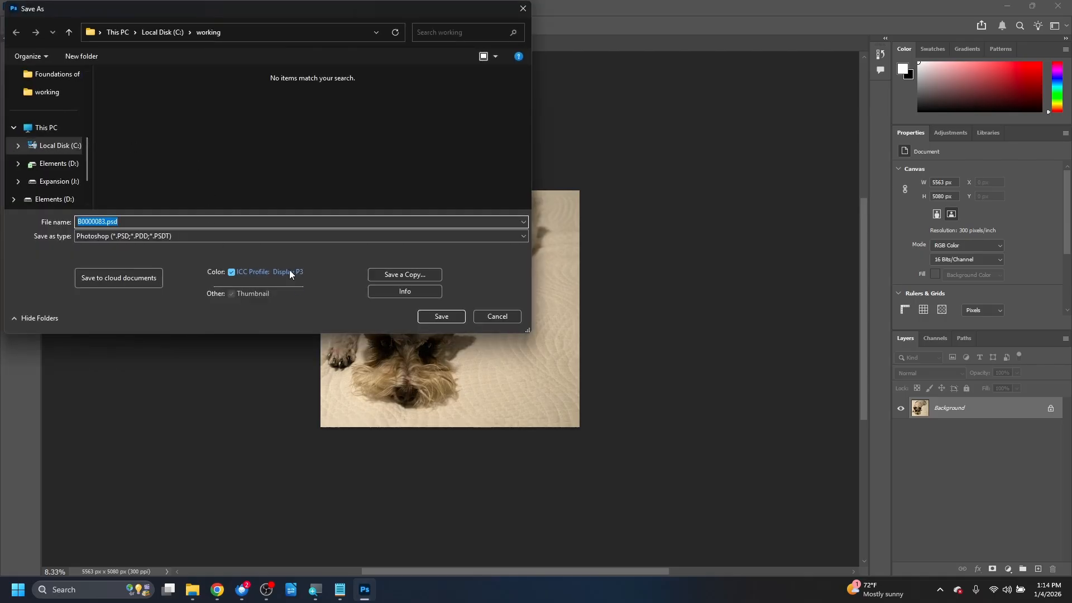
click(109, 235)
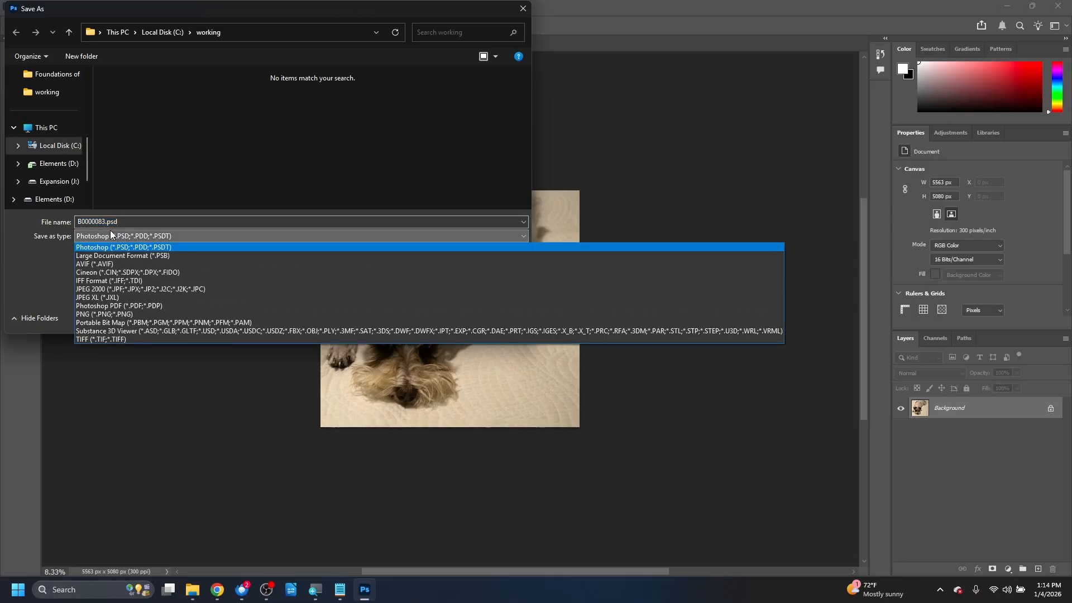
click(98, 315)
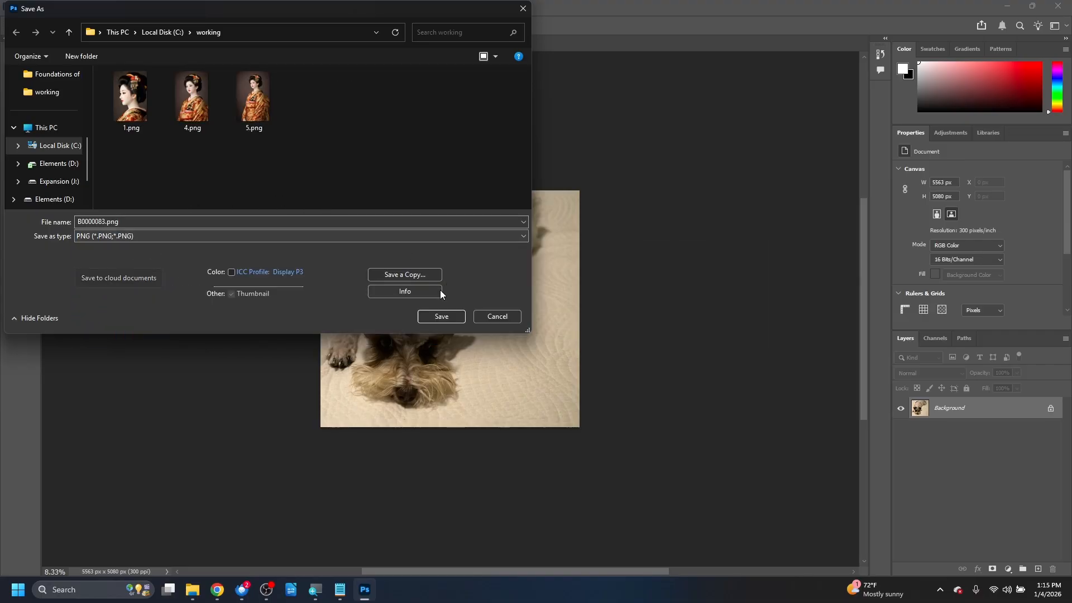
click(432, 317)
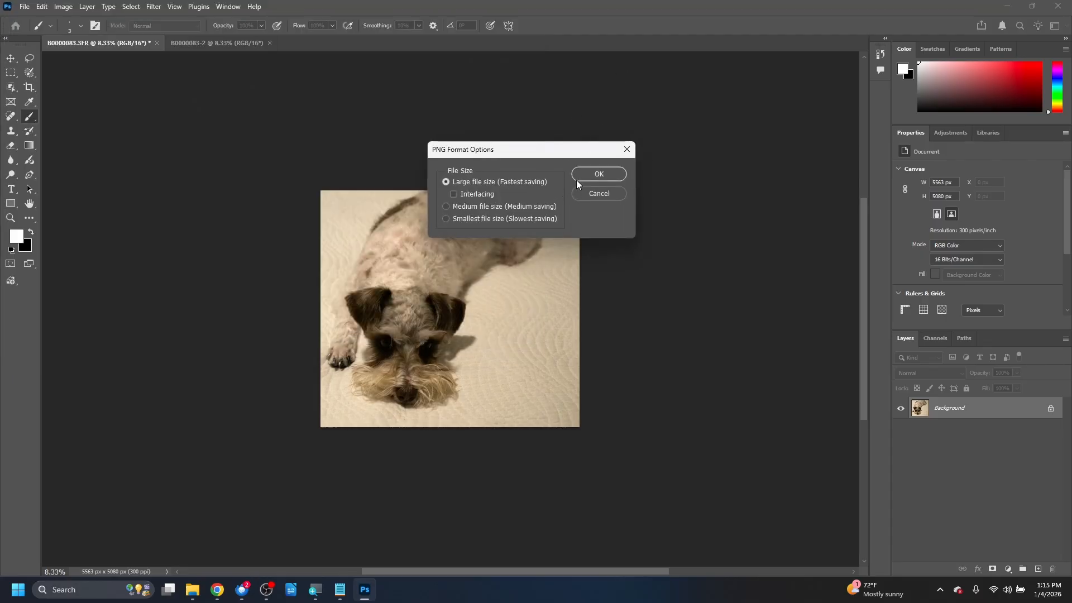
click(602, 173)
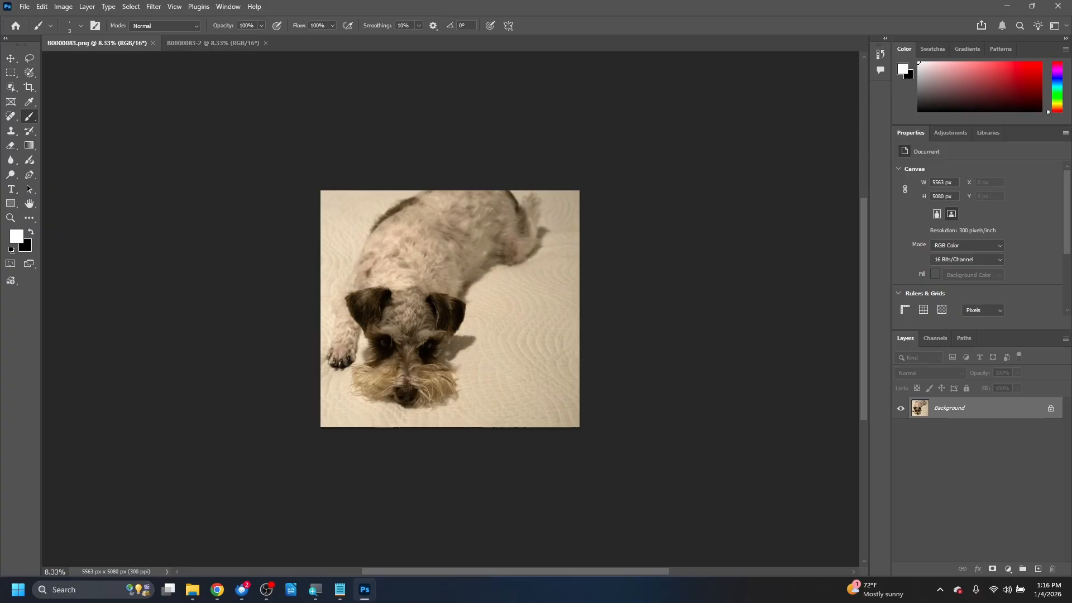
key(alt+Tab)
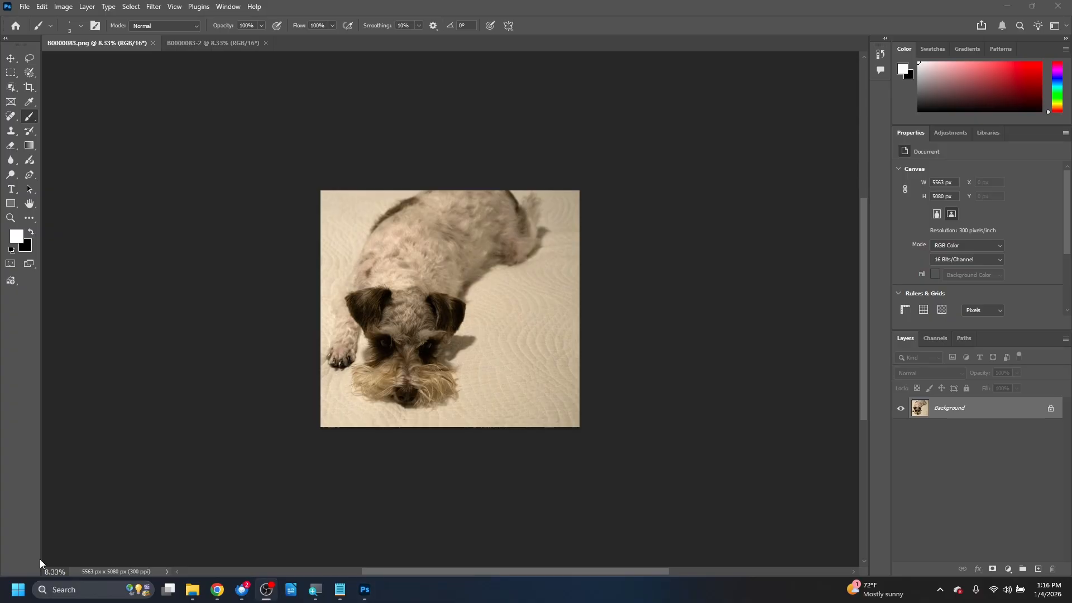